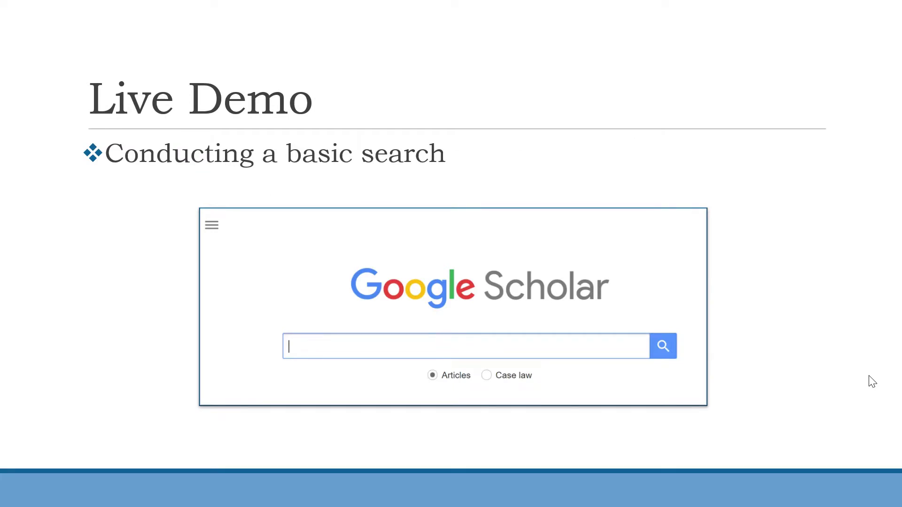
# Step: Switch from the slideshow to the browser and search Google Scholar for 'distance learning'
pyautogui.hotkey('alt', 'Tab')
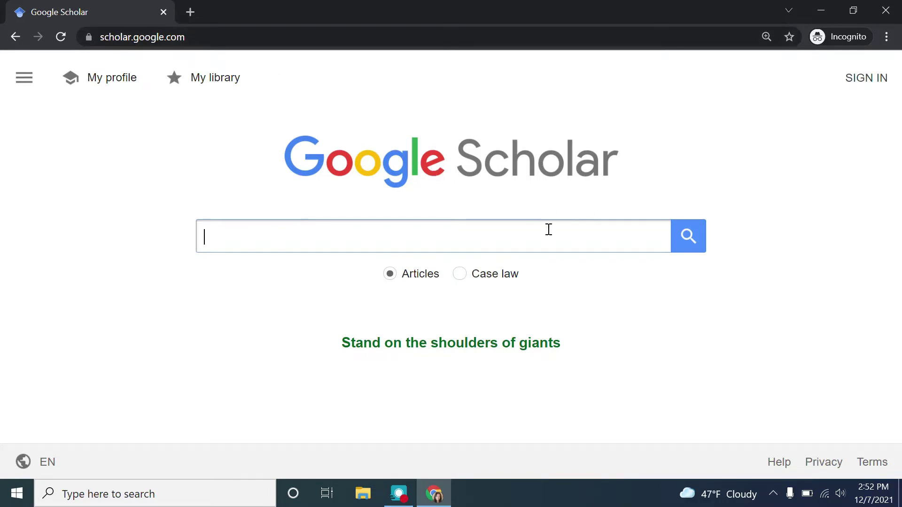
pyautogui.write('dista')
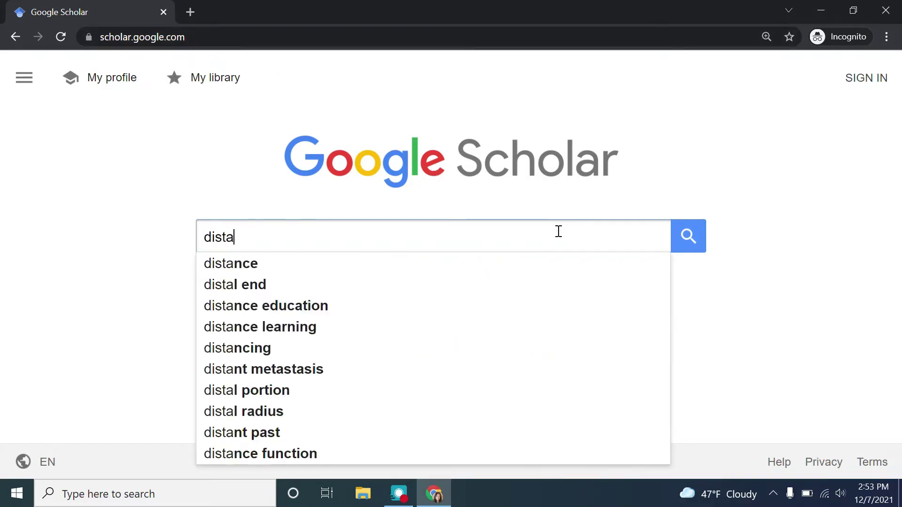
pyautogui.write('nce learning')
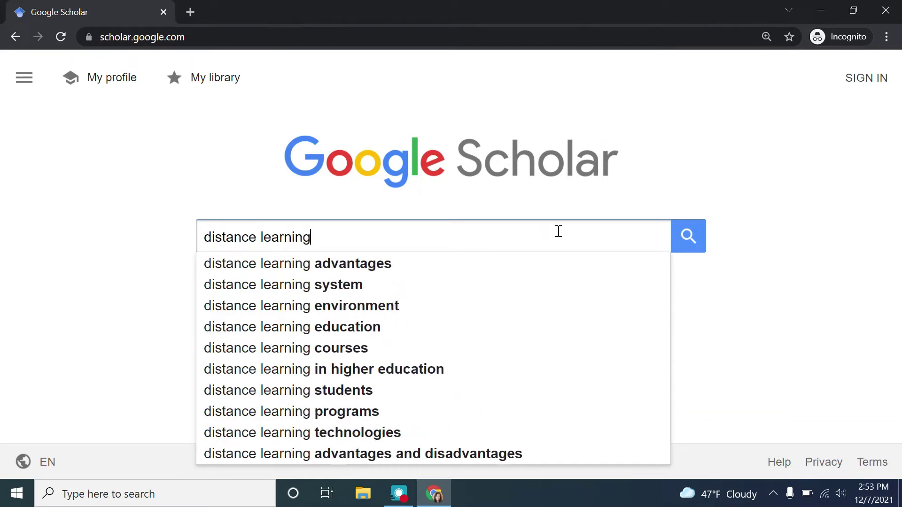
pyautogui.click(703, 242)
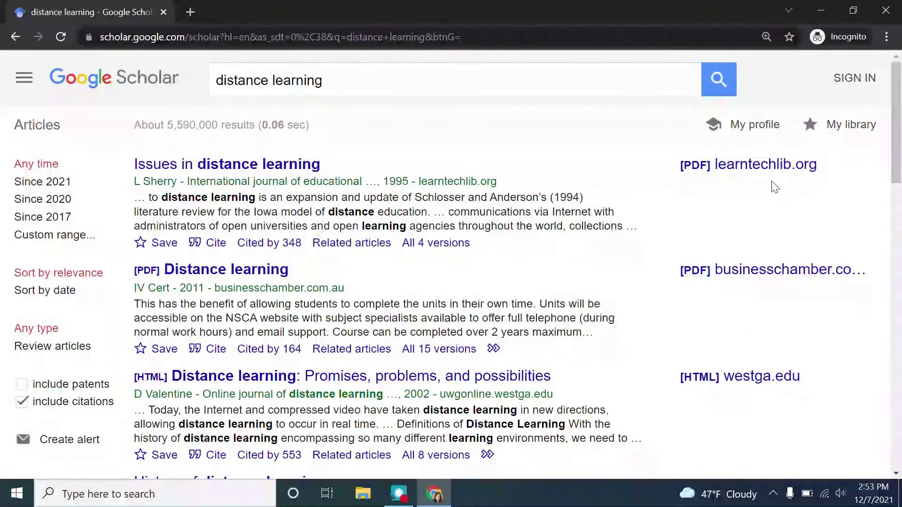
pyautogui.click(755, 273)
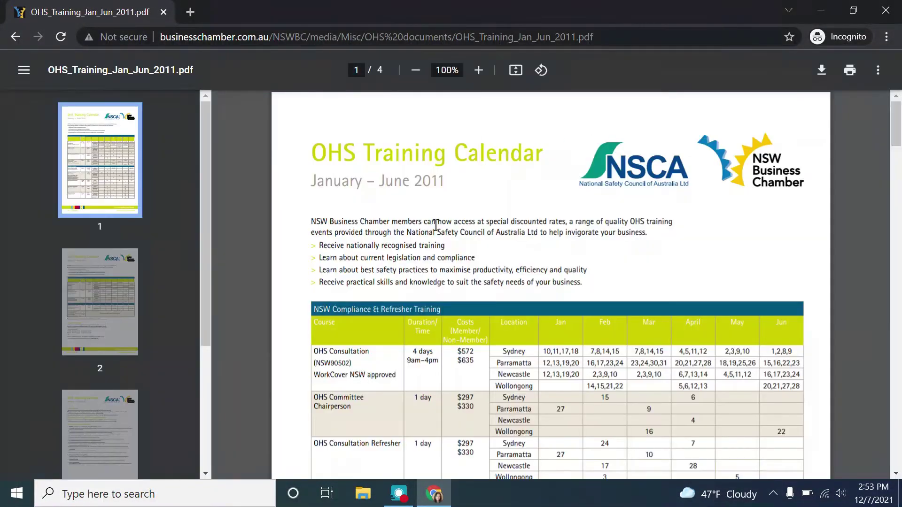
pyautogui.scroll(-5, 557, 260)
pyautogui.scroll(-6, 532, 281)
pyautogui.scroll(-5, 540, 275)
pyautogui.scroll(-1, 540, 276)
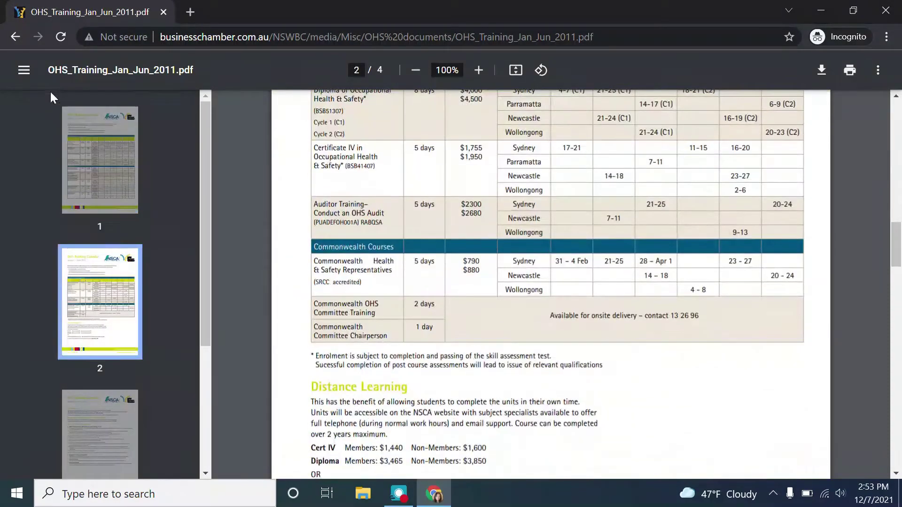
pyautogui.click(17, 37)
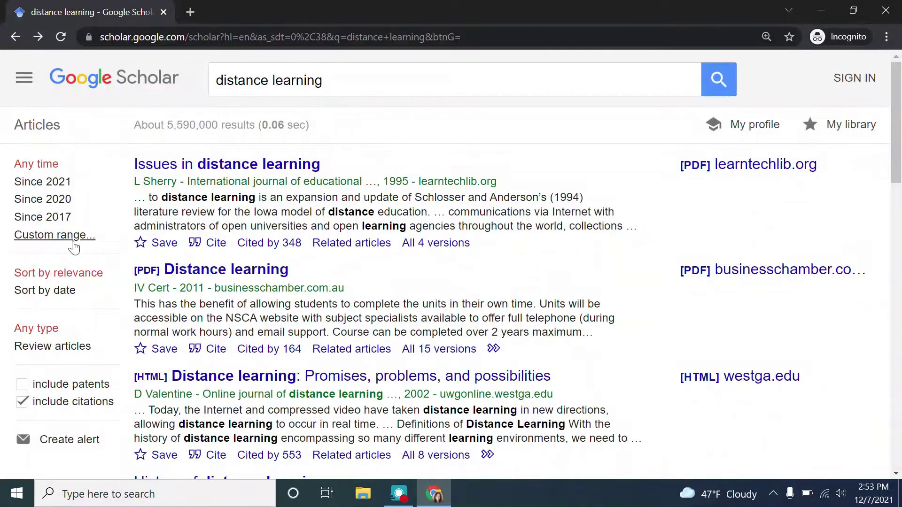
pyautogui.click(55, 235)
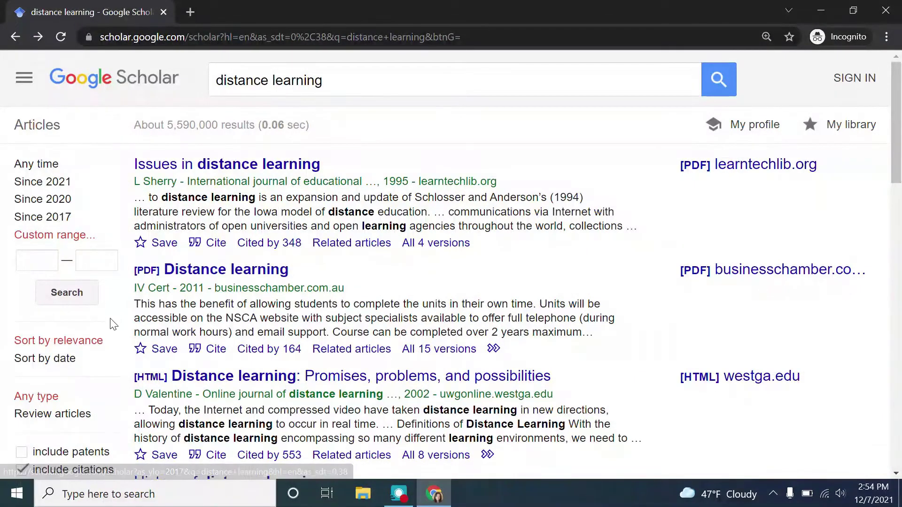
pyautogui.scroll(-1, 114, 321)
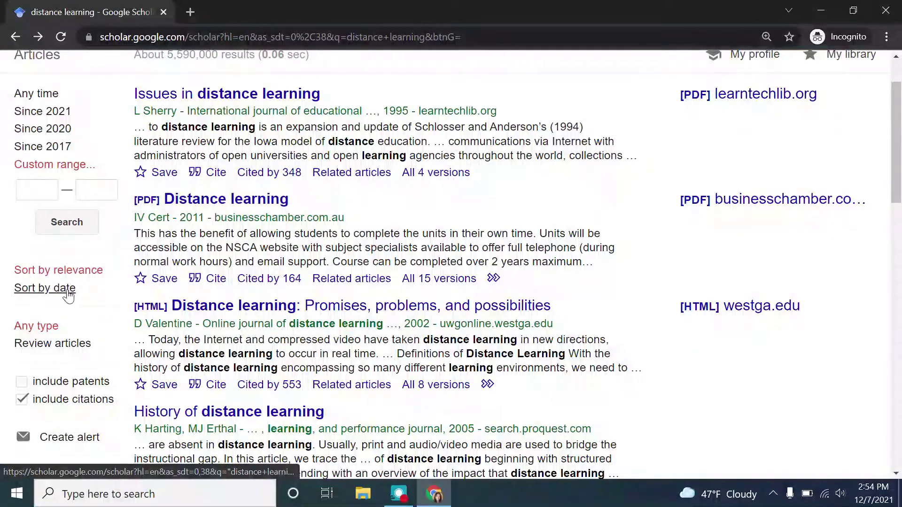
pyautogui.scroll(1, 438, 248)
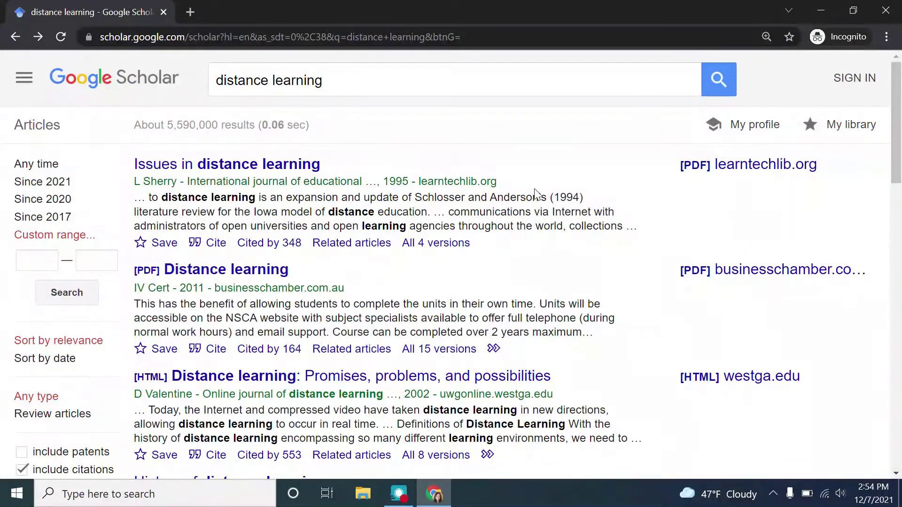
pyautogui.scroll(-2, 152, 336)
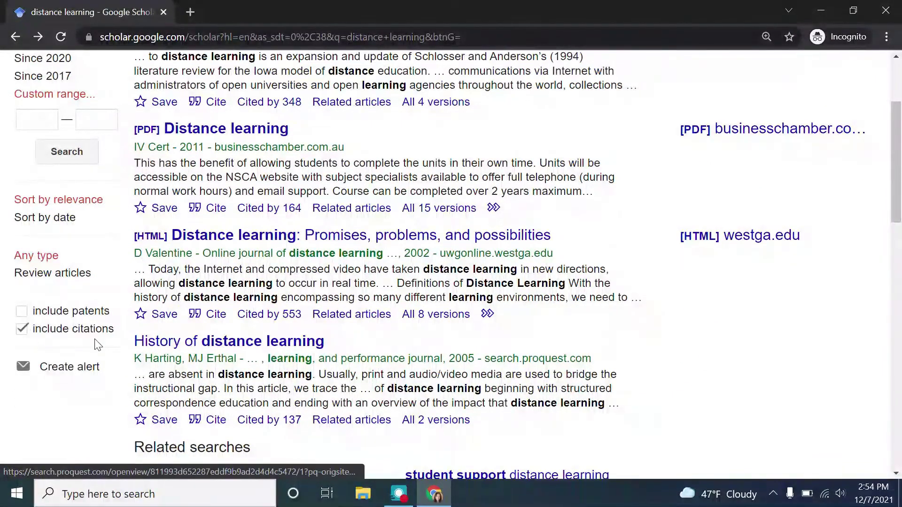
pyautogui.click(23, 329)
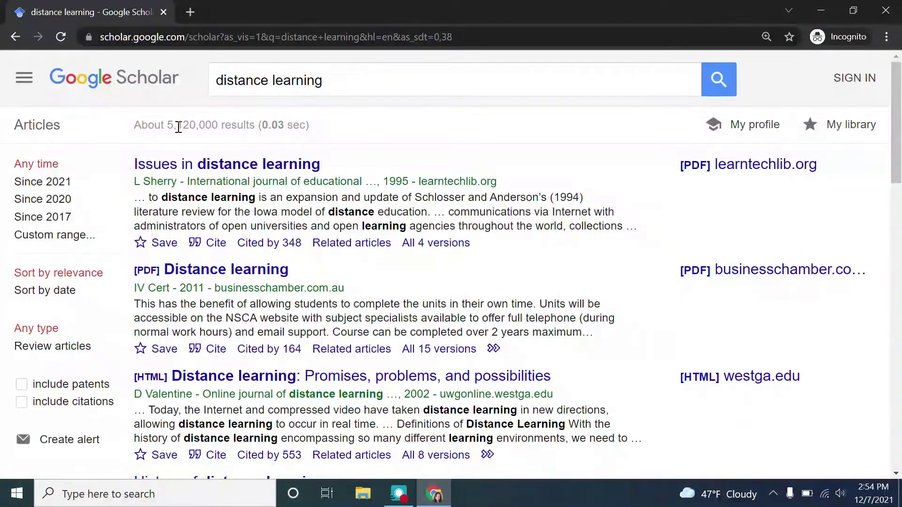
pyautogui.scroll(-3, 138, 331)
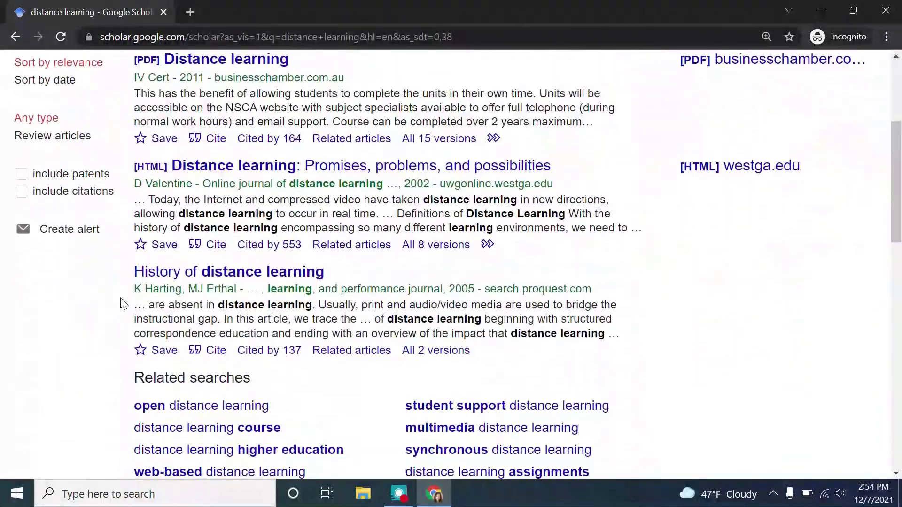
pyautogui.scroll(3, 121, 304)
pyautogui.click(42, 332)
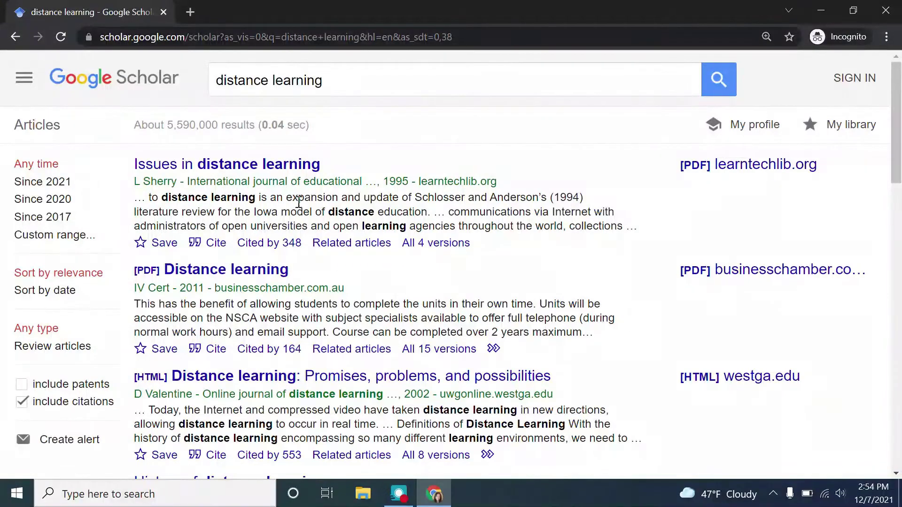
pyautogui.scroll(-1, 117, 306)
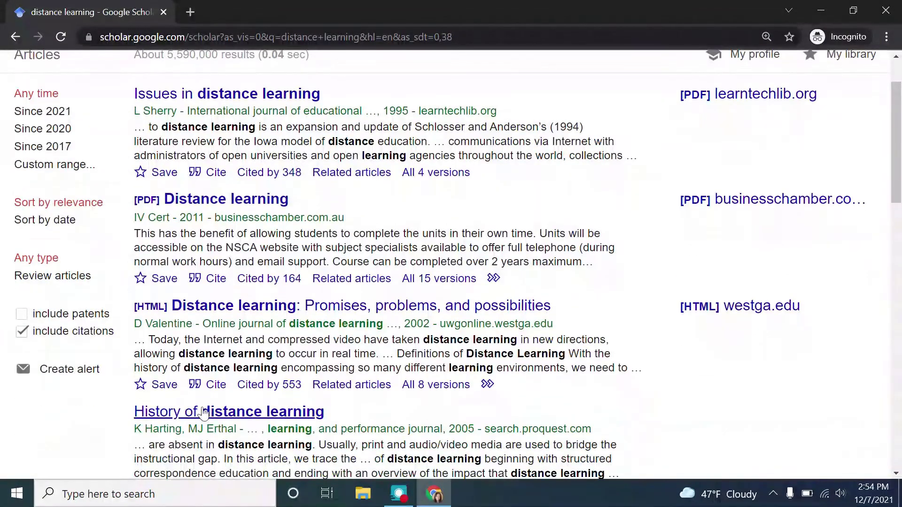
pyautogui.scroll(1, 316, 392)
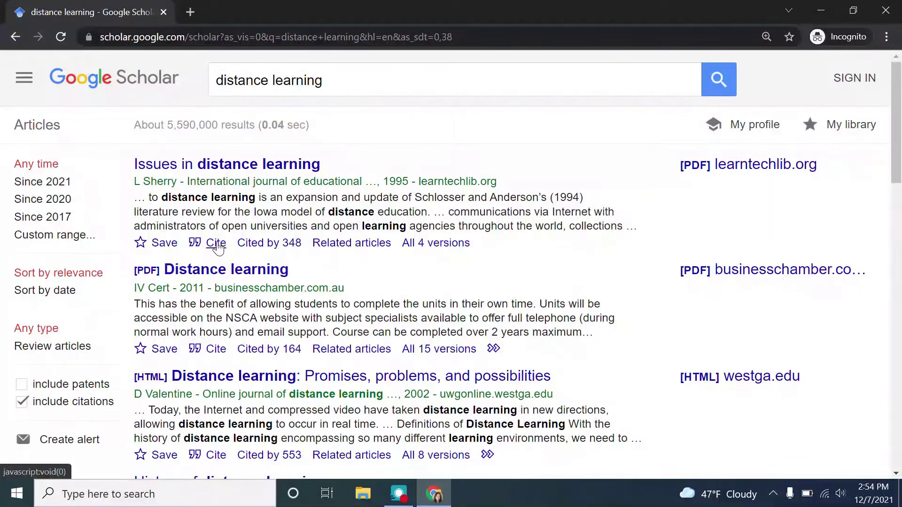
# Step: View and dismiss the Cite formats for 'Issues in distance learning', then list its 348 citing articles
pyautogui.click(216, 243)
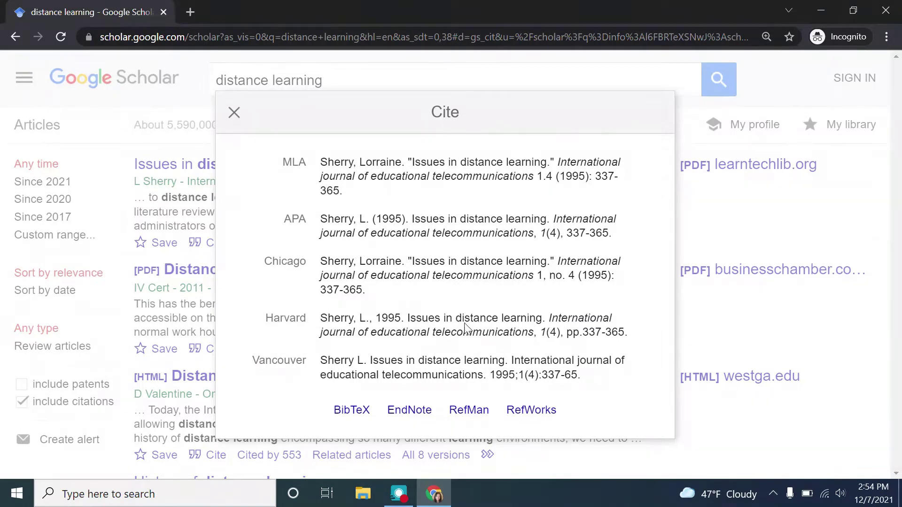
pyautogui.click(234, 113)
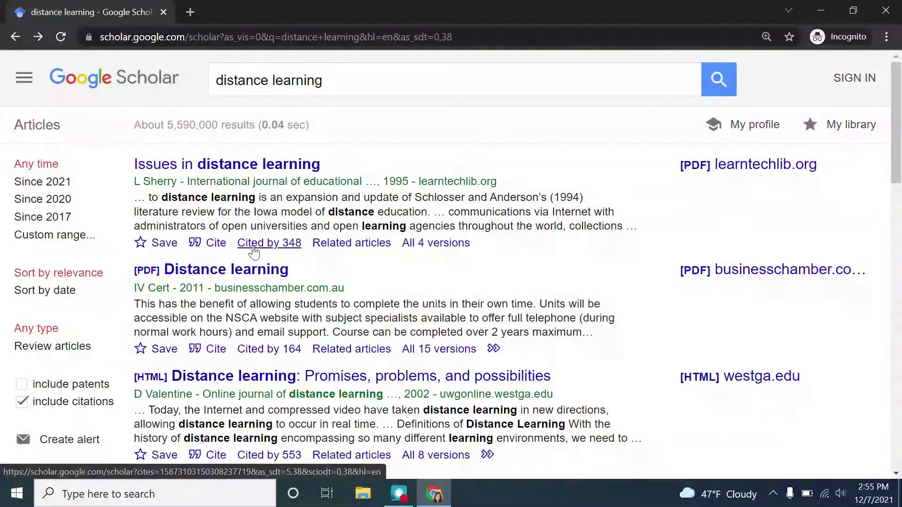
pyautogui.click(294, 252)
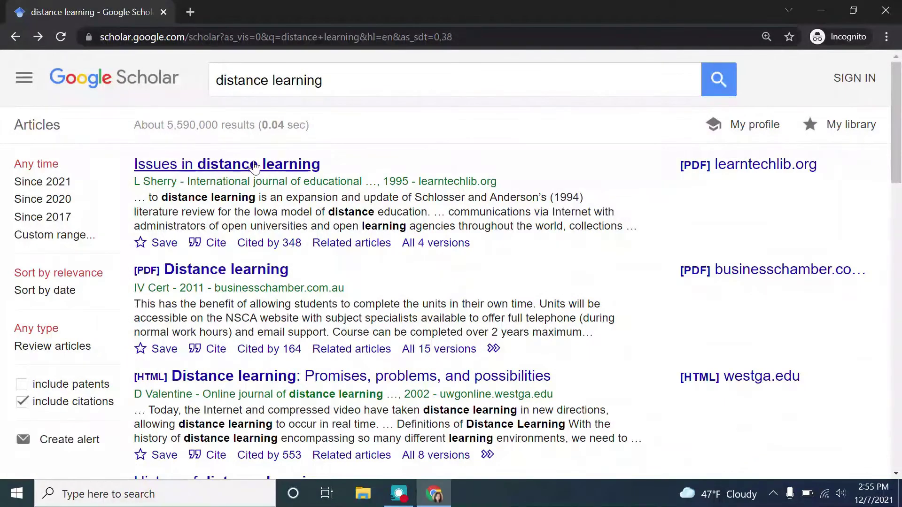
# Step: Search within the citing articles for 'university', narrowing them to about 312 results
pyautogui.click(284, 245)
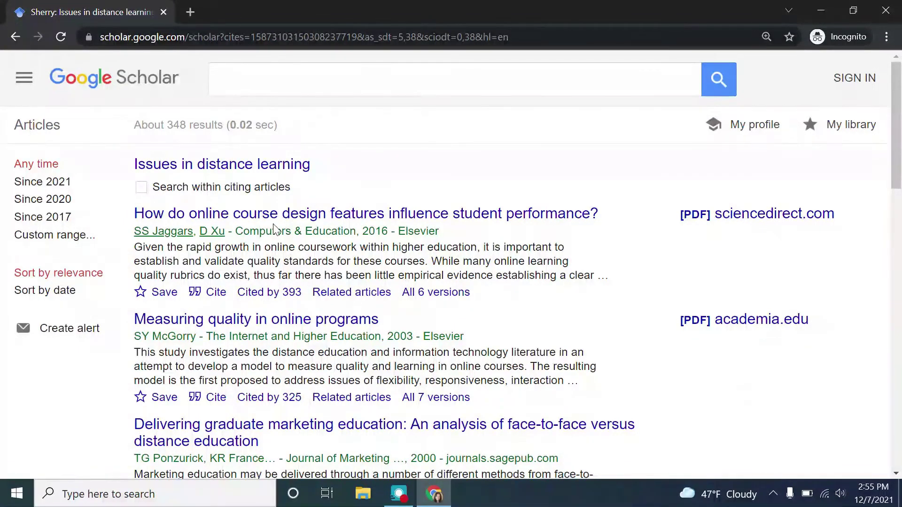
pyautogui.click(218, 191)
pyautogui.click(344, 87)
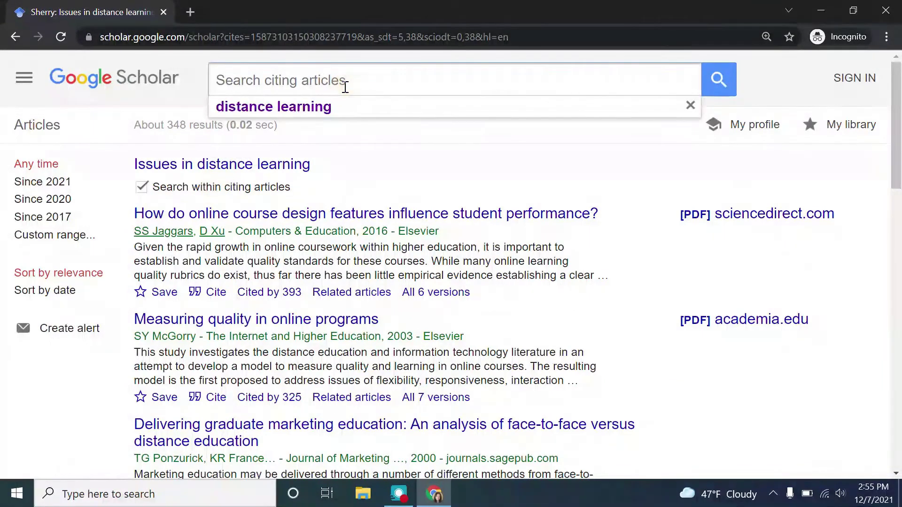
pyautogui.write('university')
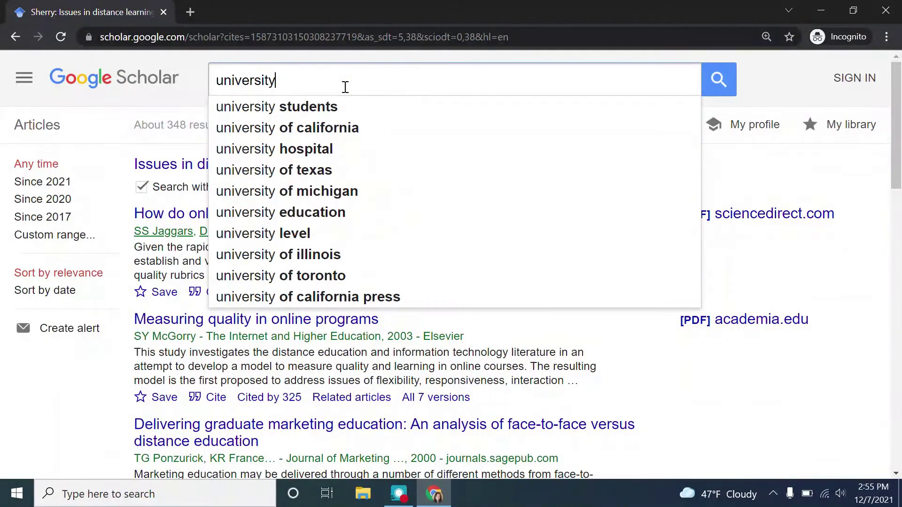
pyautogui.click(709, 84)
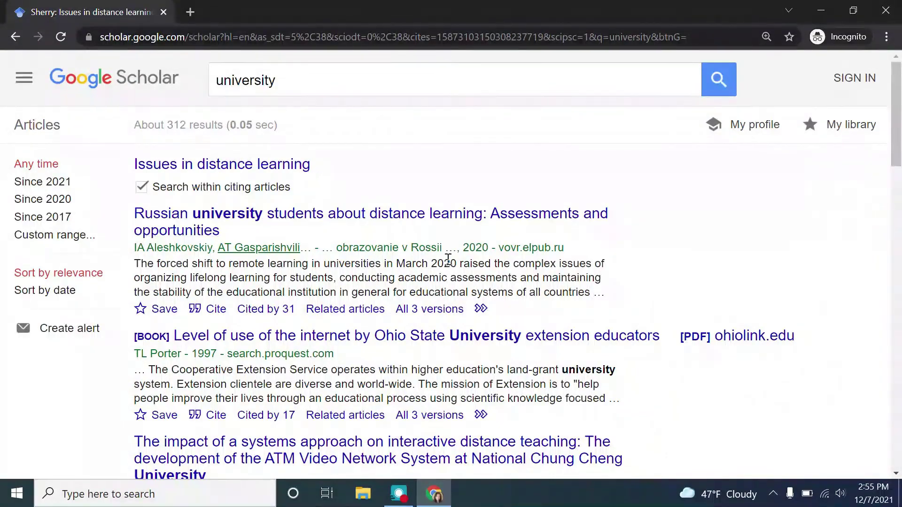
pyautogui.scroll(-1, 474, 263)
pyautogui.scroll(-1, 474, 263)
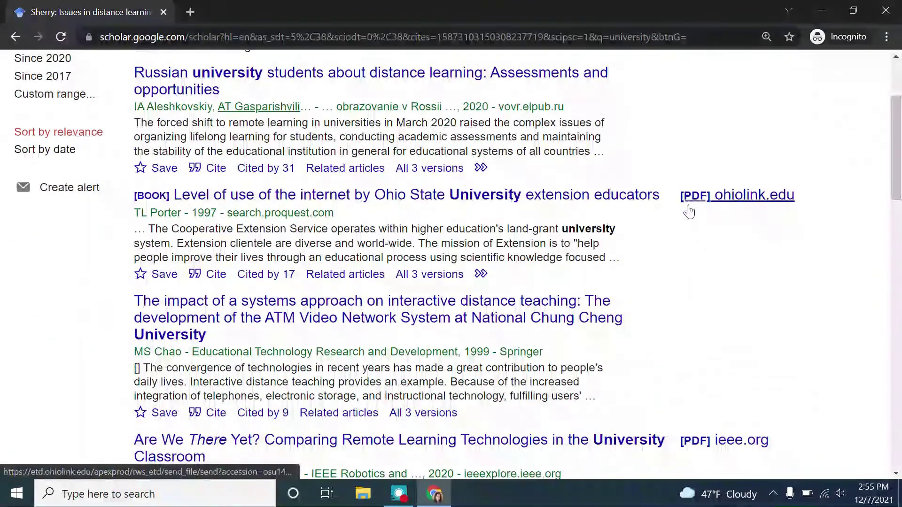
pyautogui.scroll(-1, 691, 219)
pyautogui.scroll(-1, 427, 296)
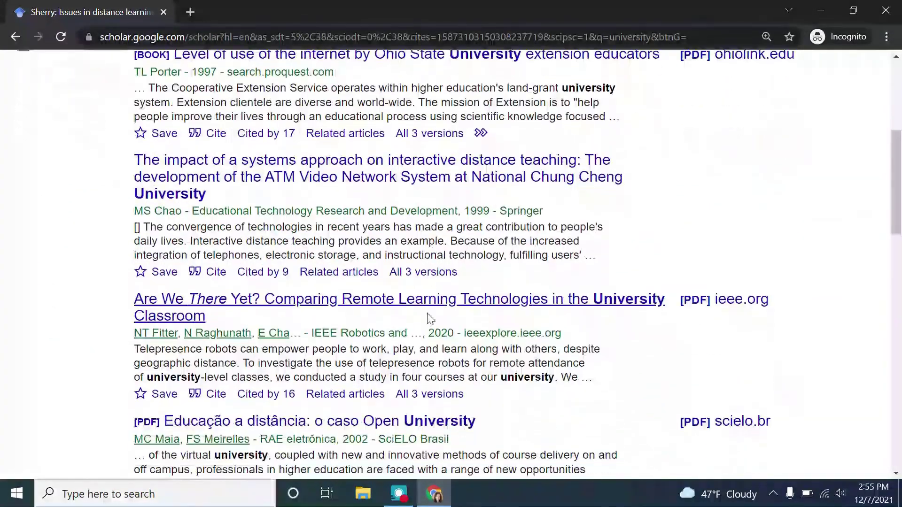
pyautogui.scroll(3, 429, 318)
pyautogui.scroll(1, 429, 318)
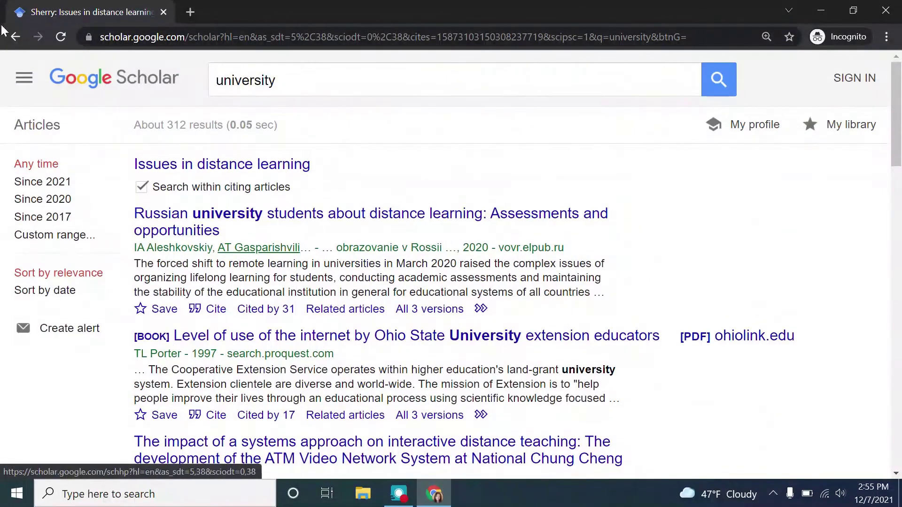
# Step: Review the 101 articles related to the 2016 online course design paper, then go back
pyautogui.click(14, 37)
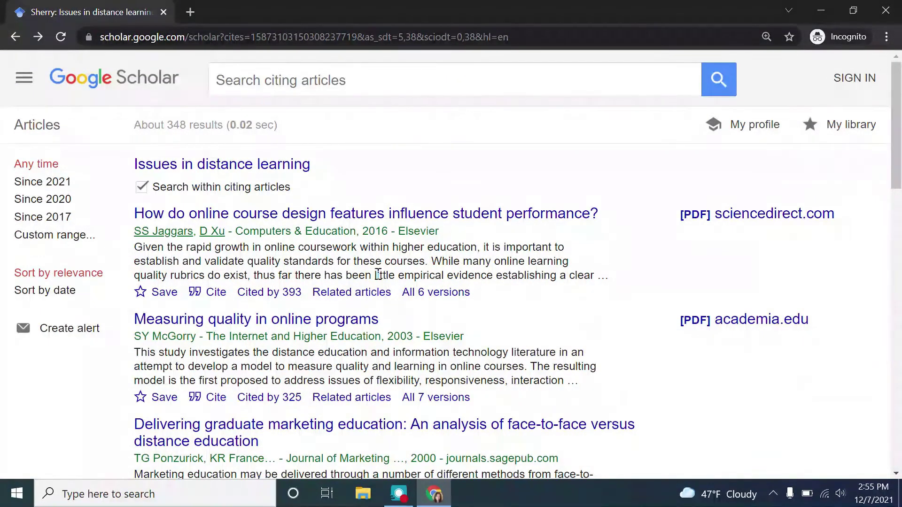
pyautogui.click(348, 299)
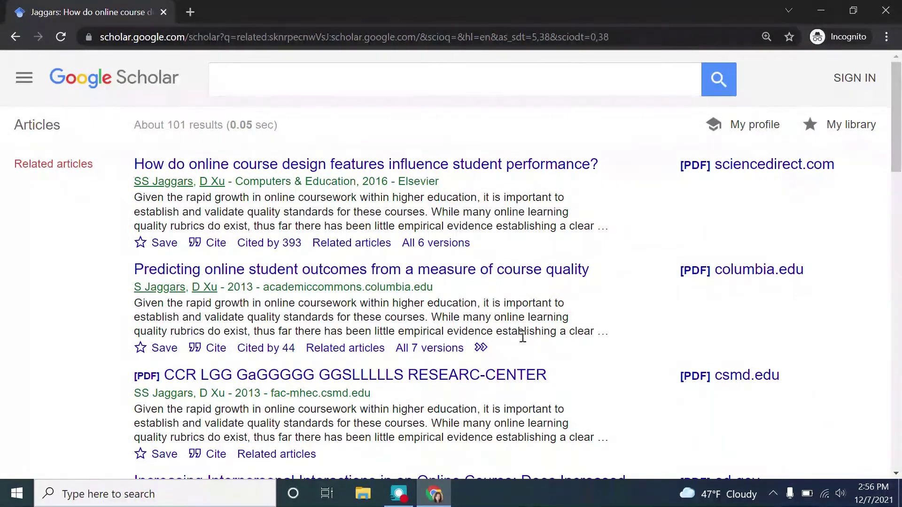
pyautogui.scroll(-1, 569, 338)
pyautogui.scroll(-2, 512, 322)
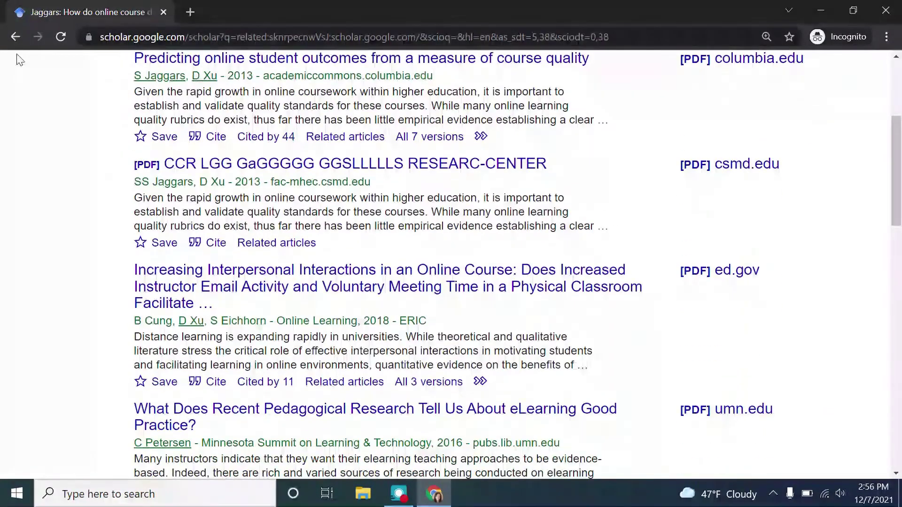
pyautogui.click(16, 37)
# Step: Return to the original 'distance learning' results of about 5,590,000 articles
pyautogui.click(16, 37)
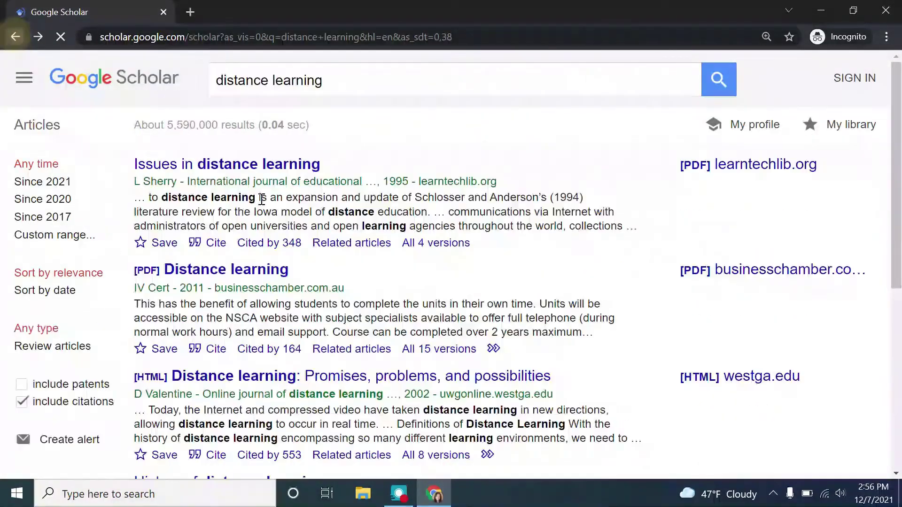